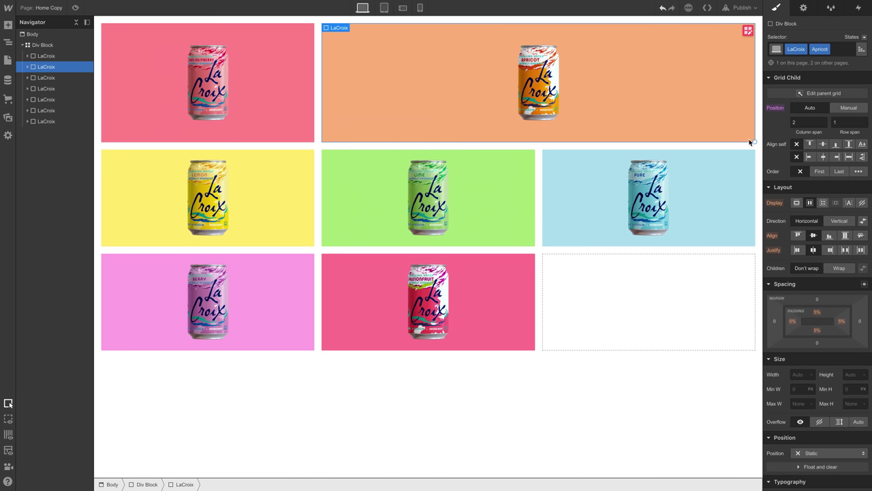
# Resize Apricot to a 2×2 cell and stretch Lime across two columns.
pyautogui.moveTo(750, 140); pyautogui.dragTo(752, 201)
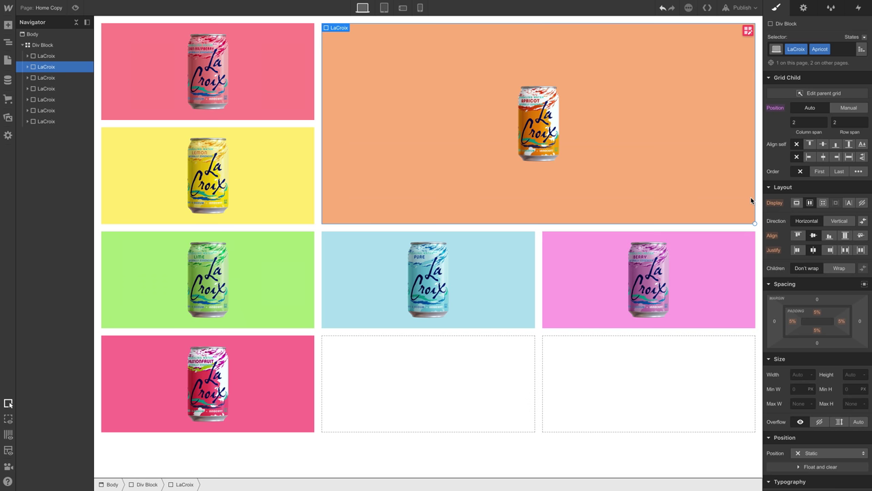
pyautogui.click(311, 316)
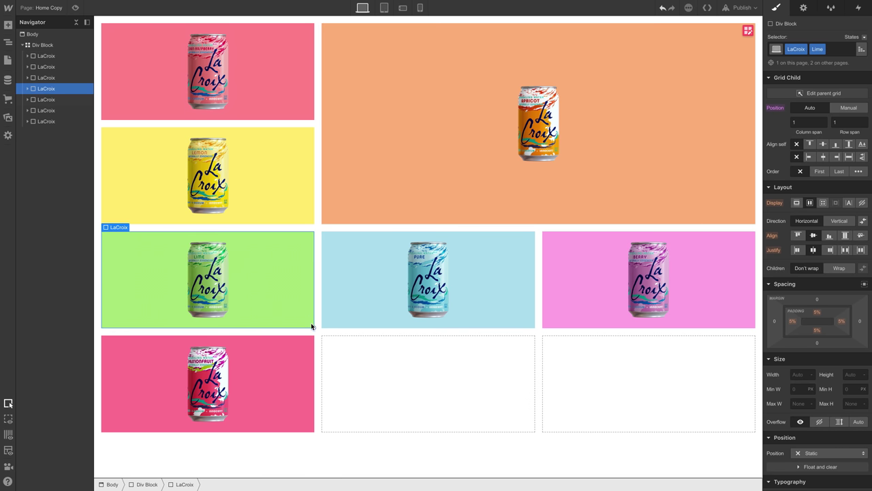
pyautogui.moveTo(311, 326); pyautogui.dragTo(498, 325)
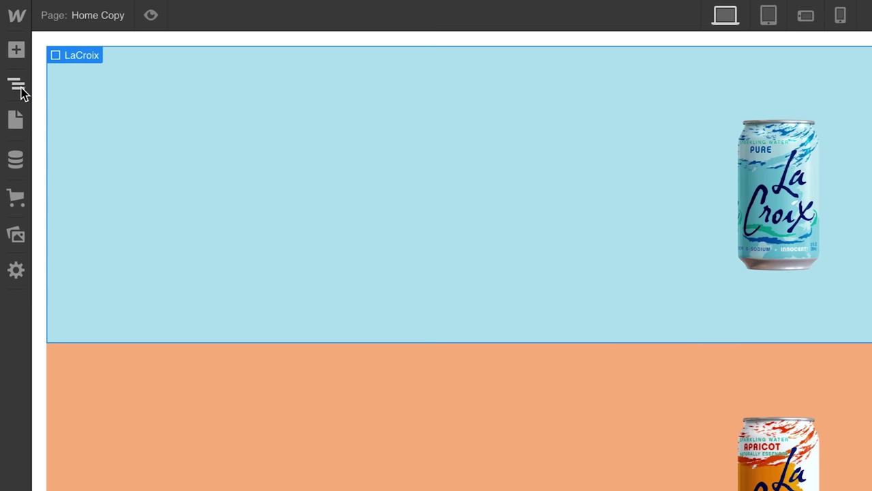
# In the Navigator, expand Cran-Raspberry to reveal its Seltzer image, then select Body.
pyautogui.click(10, 43)
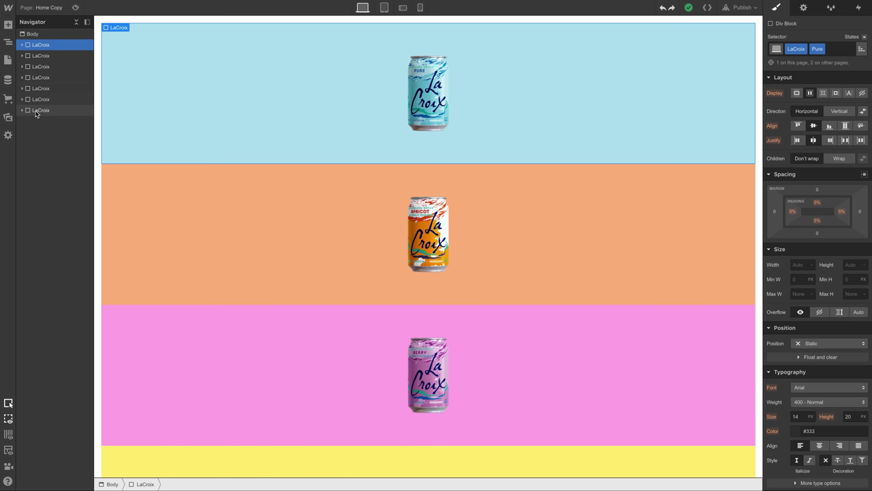
pyautogui.click(36, 113)
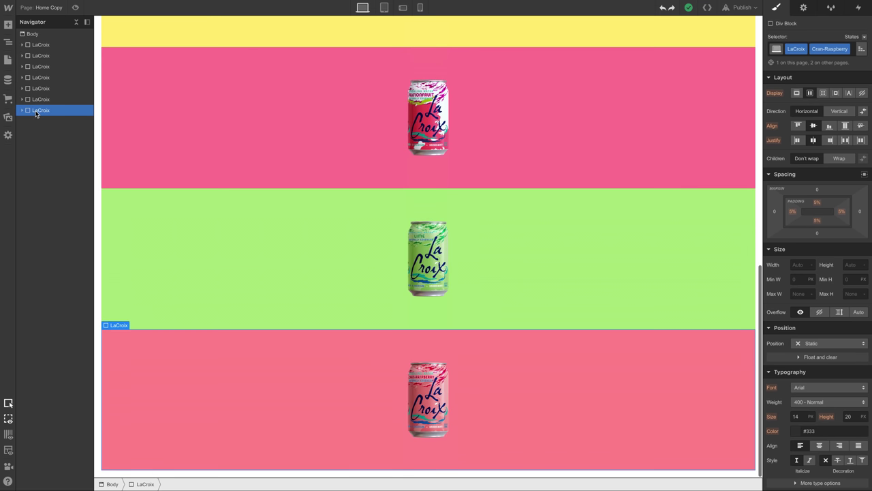
pyautogui.click(22, 111)
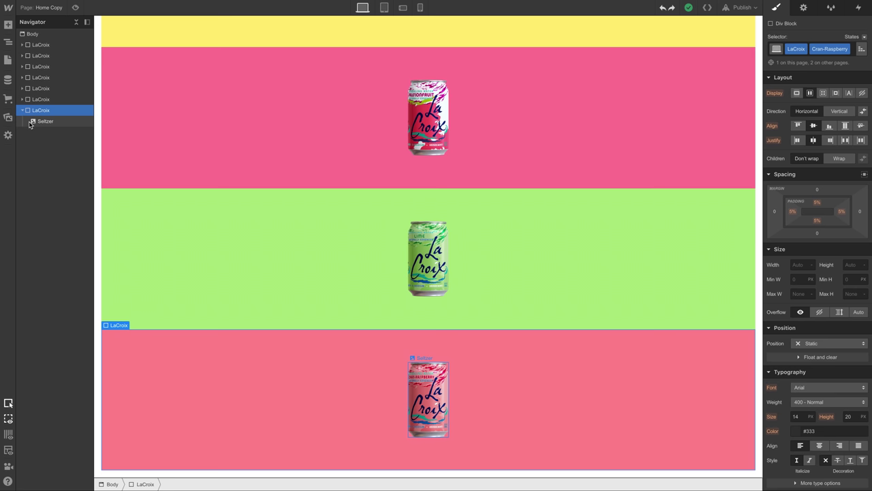
pyautogui.click(32, 34)
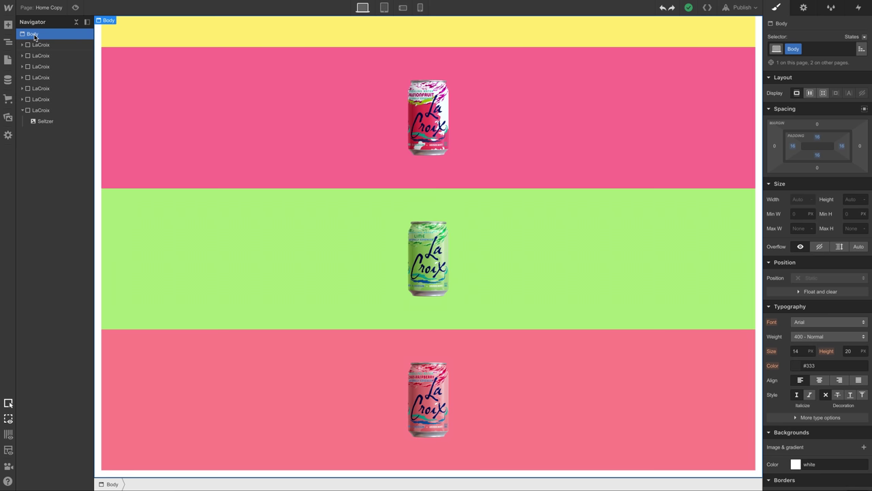
# Drop a Div Block into Body, move the LaCroix blocks inside it, and select the wrapper.
pyautogui.click(8, 26)
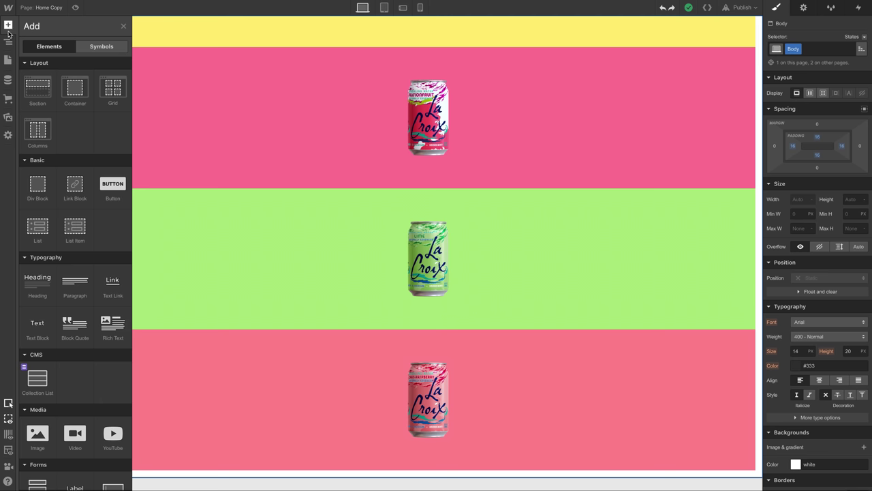
pyautogui.moveTo(34, 191); pyautogui.dragTo(57, 121)
pyautogui.click(44, 78)
pyautogui.click(43, 88)
pyautogui.click(50, 100)
pyautogui.click(51, 110)
pyautogui.click(51, 121)
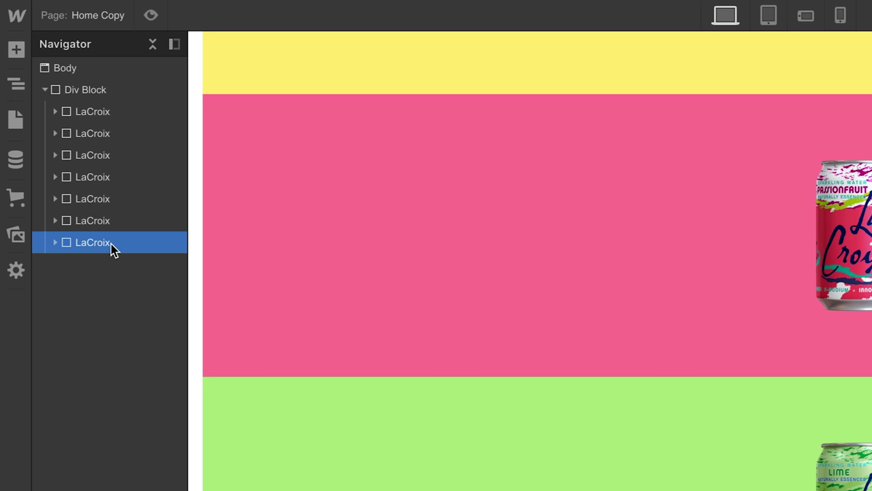
pyautogui.click(55, 47)
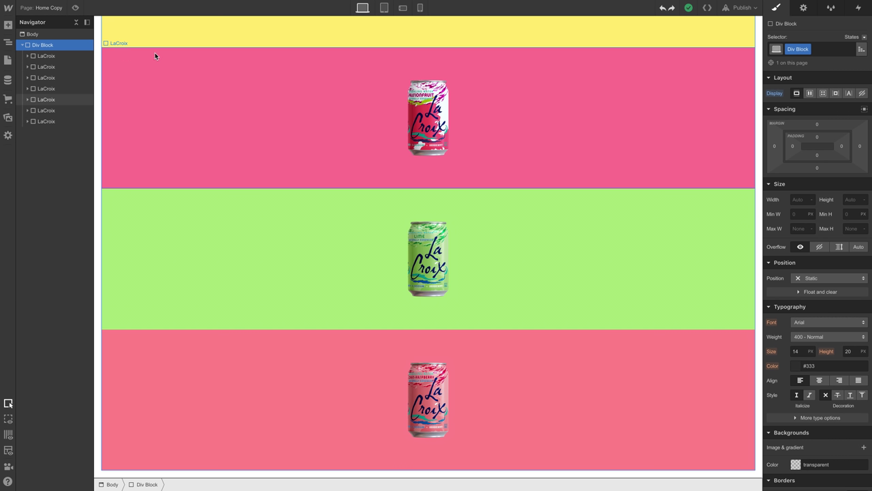
# Set the Div Block to Display Flex, try end, center and start alignment, then clear Align.
pyautogui.click(810, 93)
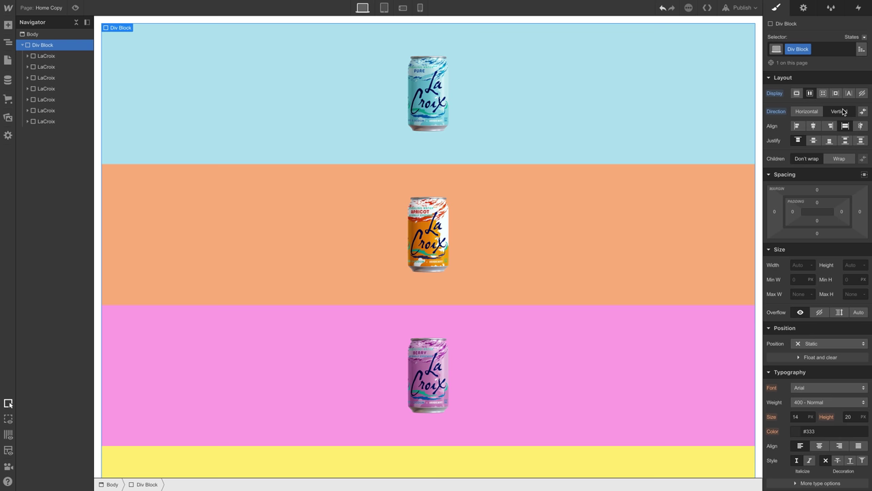
pyautogui.click(831, 126)
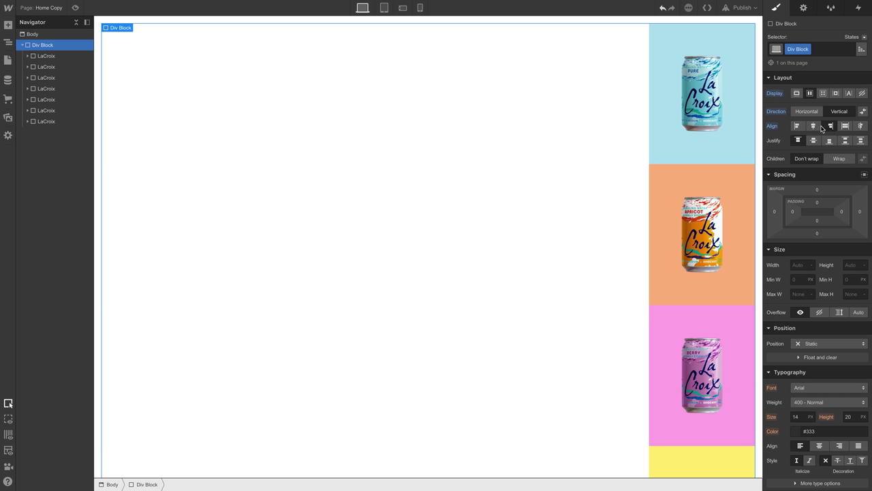
pyautogui.click(815, 127)
pyautogui.click(800, 128)
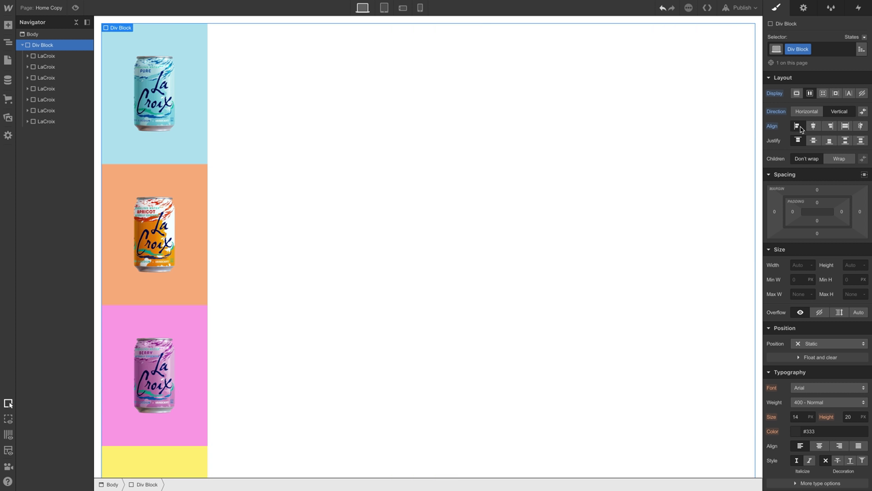
pyautogui.keyDown('alt'); pyautogui.click(777, 128); pyautogui.keyUp('alt')
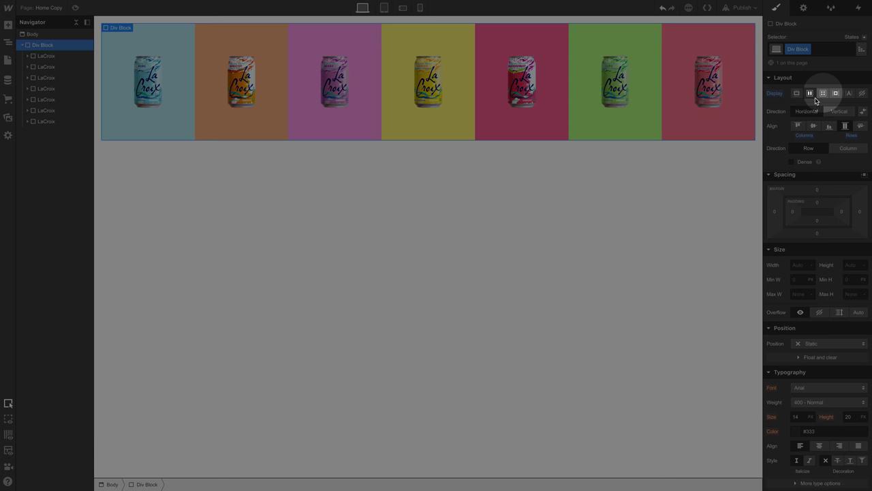
# Set the Div Block's Display to Grid, giving two 1fr columns with 16px gaps.
pyautogui.click(823, 94)
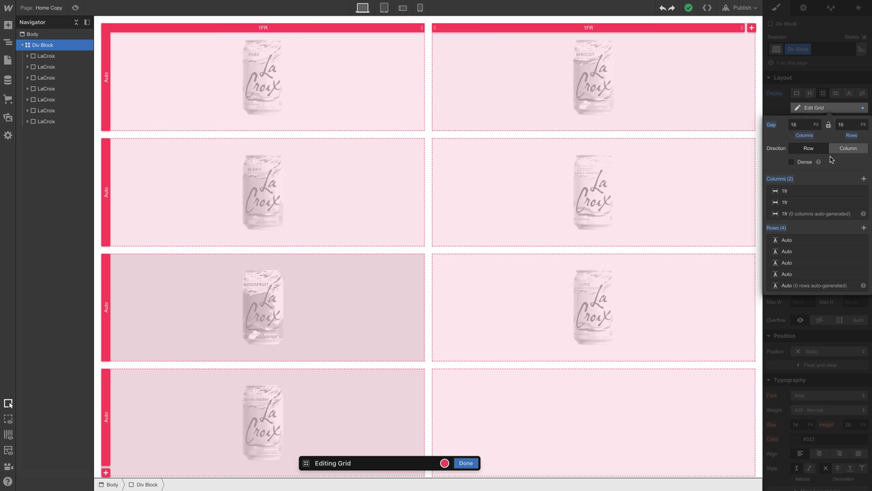
# Add grid columns up to six, delete three to leave three 1fr columns, then click Done.
pyautogui.click(865, 179)
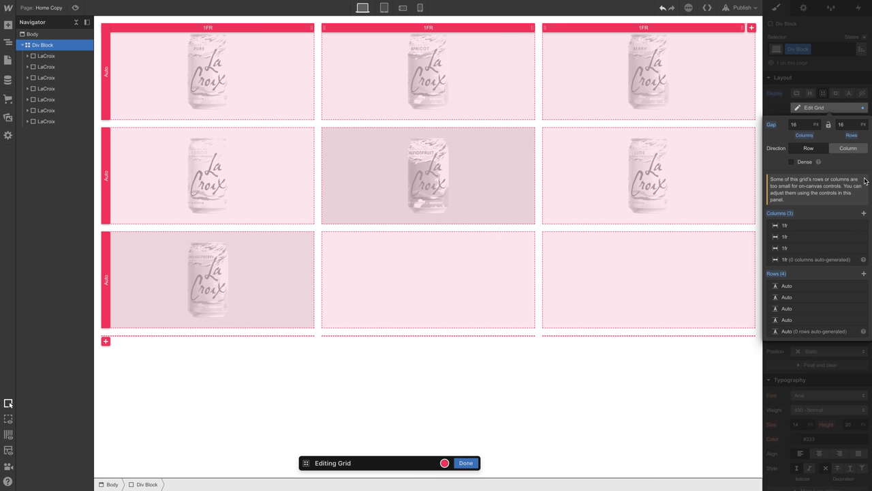
pyautogui.click(864, 213)
pyautogui.click(864, 213)
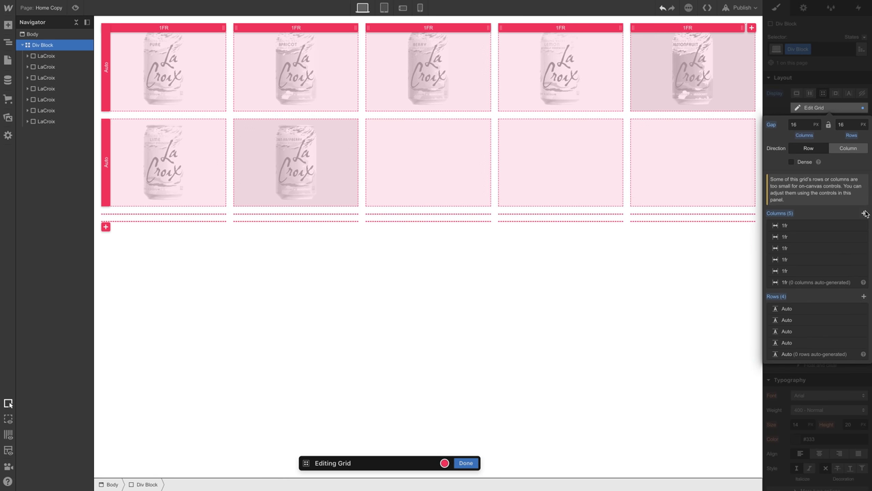
pyautogui.click(865, 213)
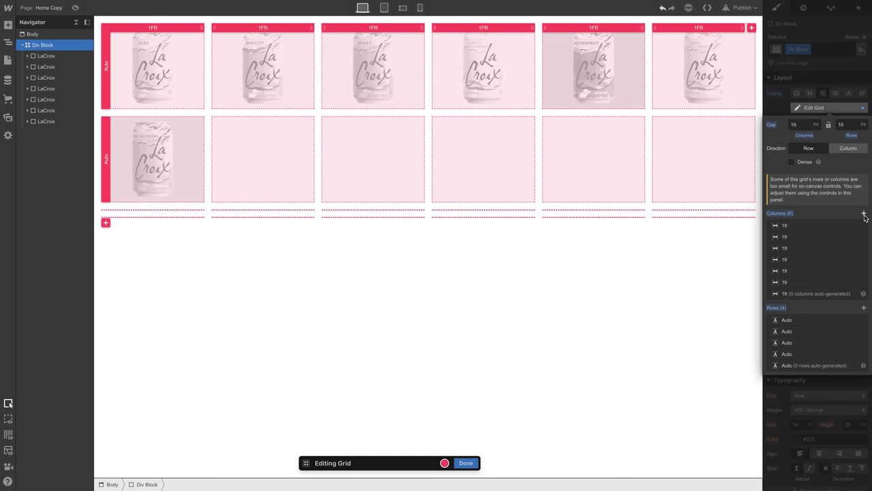
pyautogui.click(863, 225)
pyautogui.click(863, 226)
pyautogui.click(862, 226)
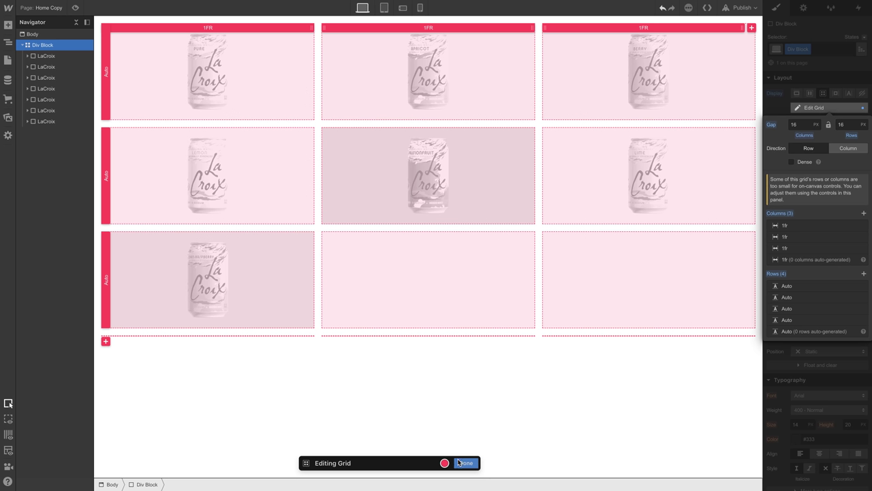
pyautogui.click(458, 463)
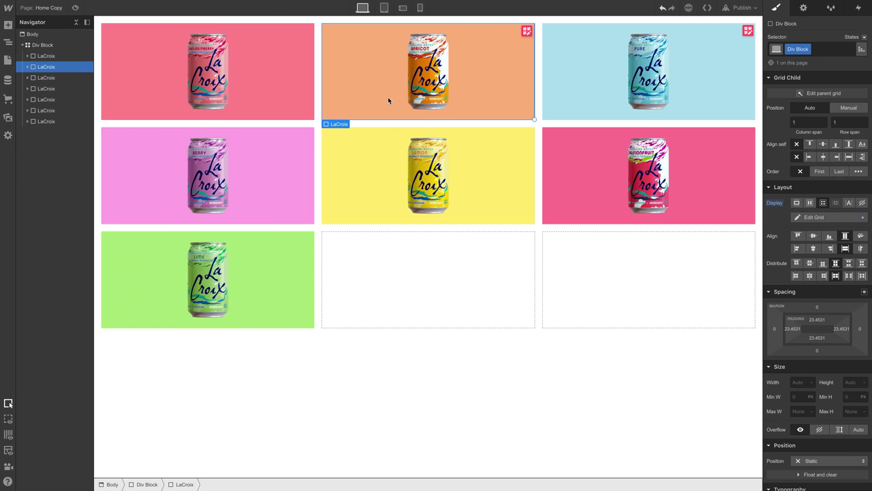
pyautogui.moveTo(389, 146); pyautogui.dragTo(561, 109)
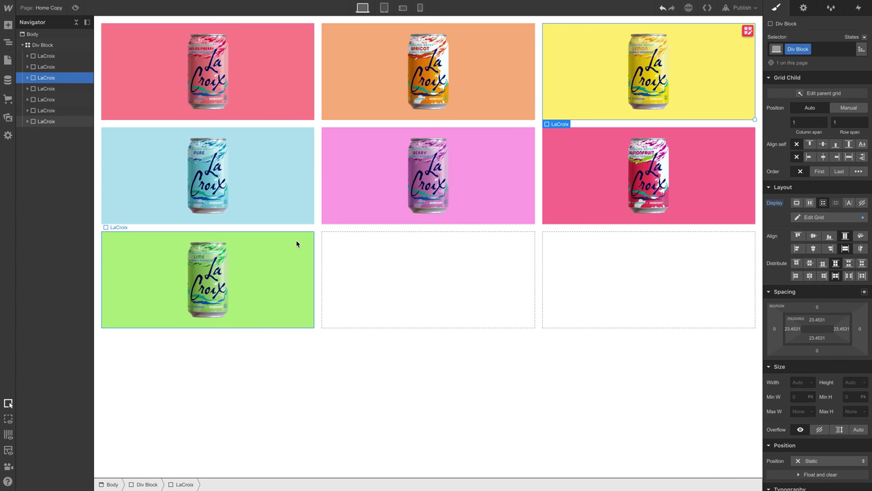
pyautogui.moveTo(265, 251); pyautogui.dragTo(206, 206)
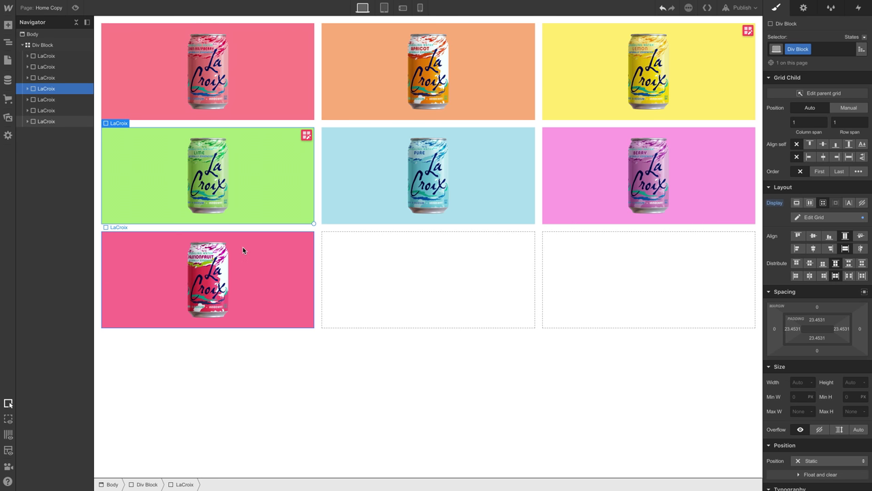
pyautogui.moveTo(242, 247); pyautogui.dragTo(469, 152)
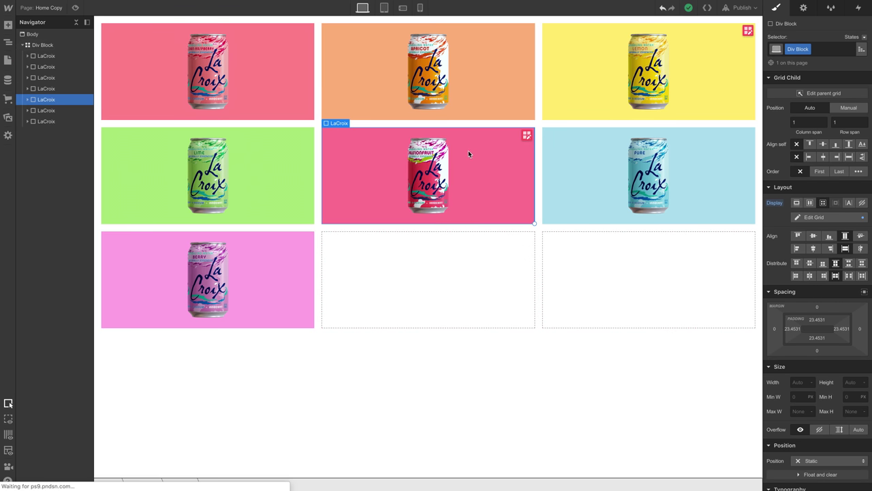
pyautogui.moveTo(361, 203); pyautogui.dragTo(268, 239)
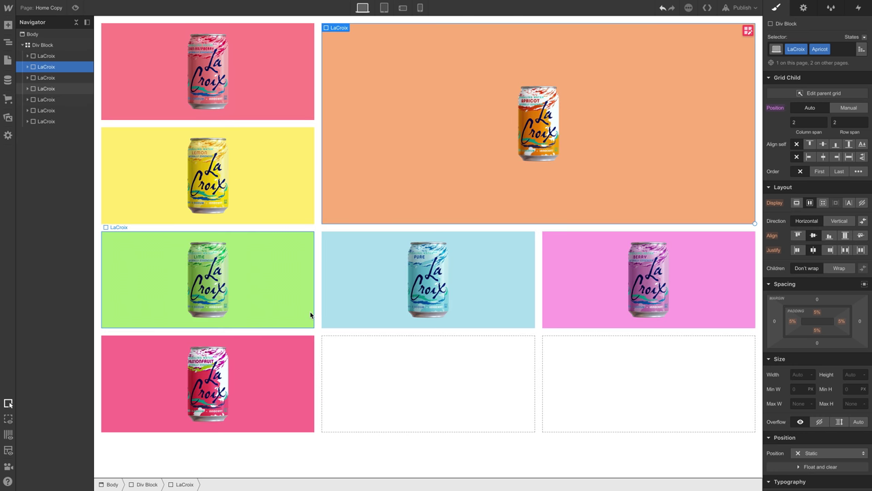
# Stretch Lime and Passionfruit across two columns and move Passionfruit to row 4, column 1.
pyautogui.moveTo(311, 326); pyautogui.dragTo(498, 325)
pyautogui.click(522, 428)
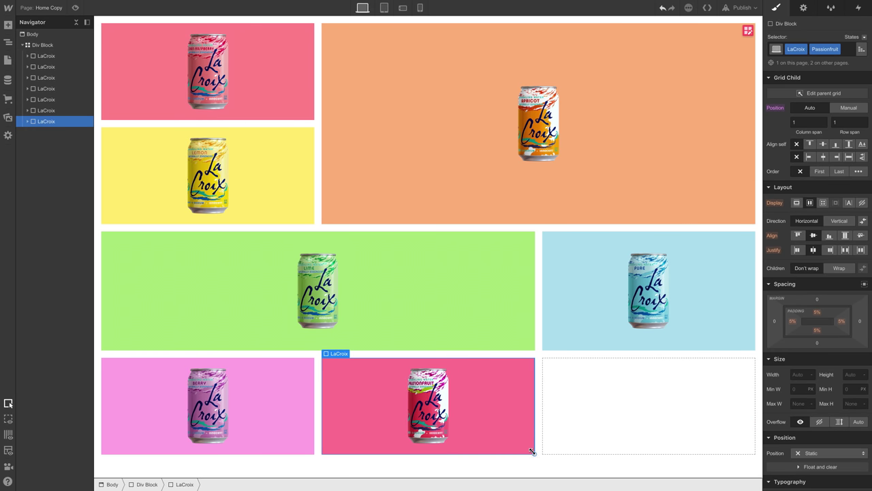
pyautogui.moveTo(533, 451); pyautogui.dragTo(738, 452)
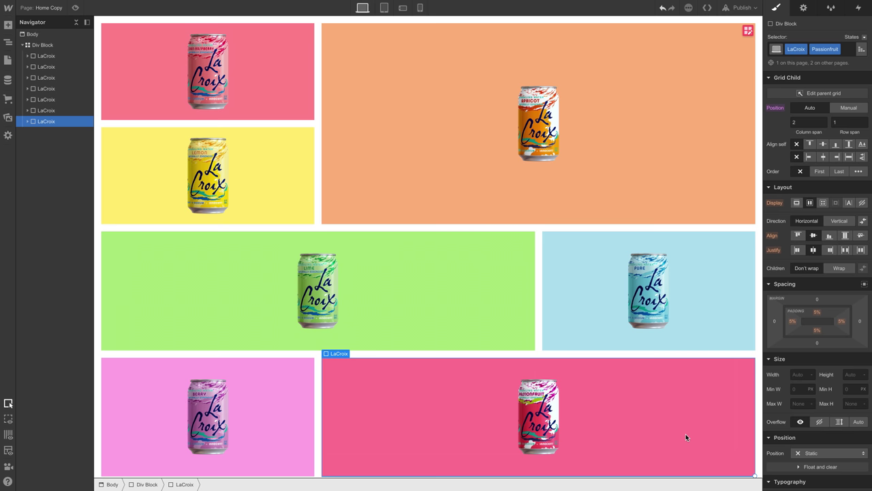
pyautogui.moveTo(605, 392); pyautogui.dragTo(575, 340)
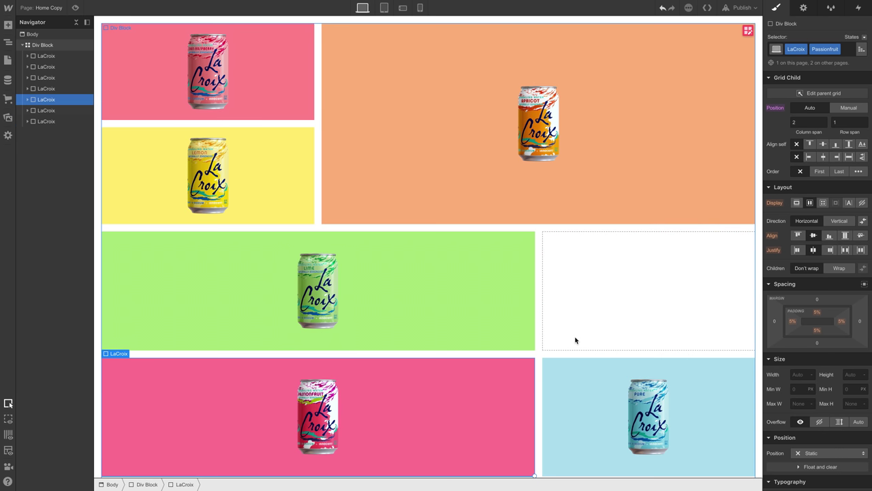
pyautogui.scroll(-3, 574, 340)
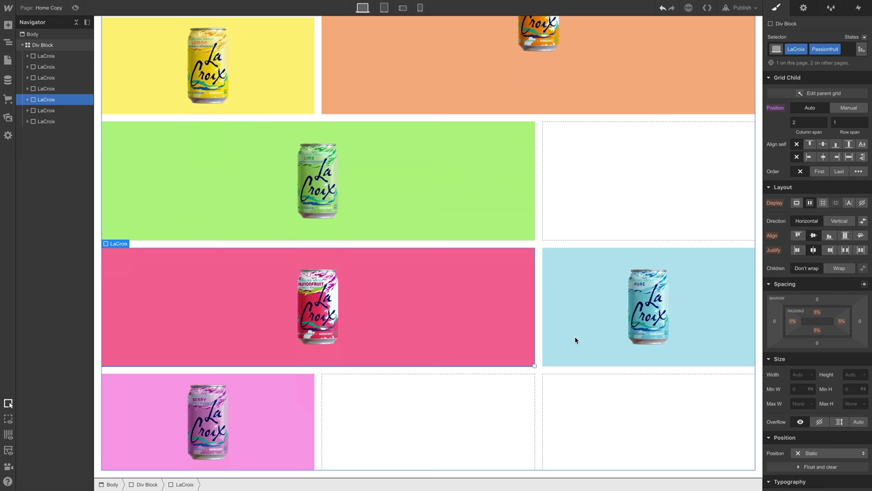
# Select the parent Div Block and enable Dense in its grid settings.
pyautogui.click(675, 189)
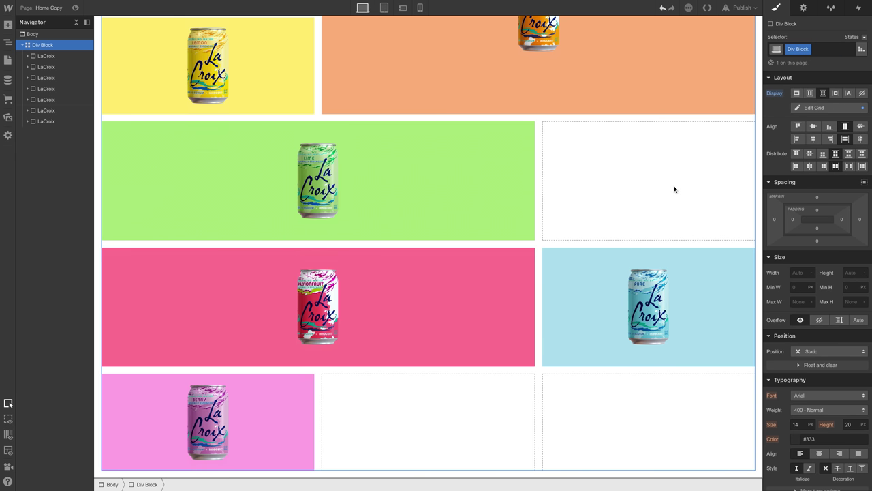
pyautogui.click(815, 109)
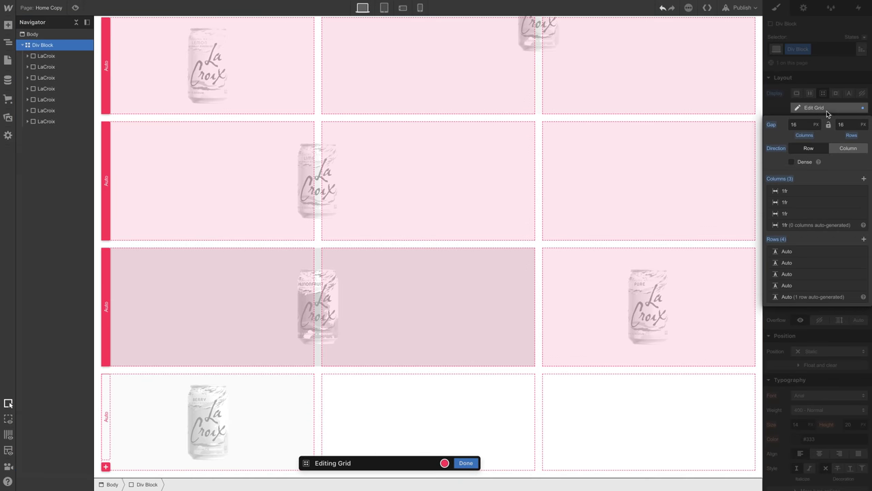
pyautogui.click(792, 163)
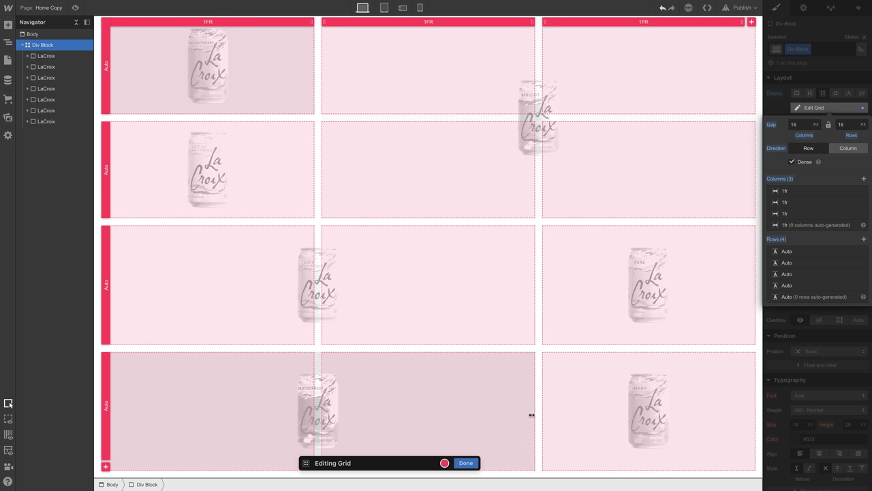
pyautogui.click(465, 464)
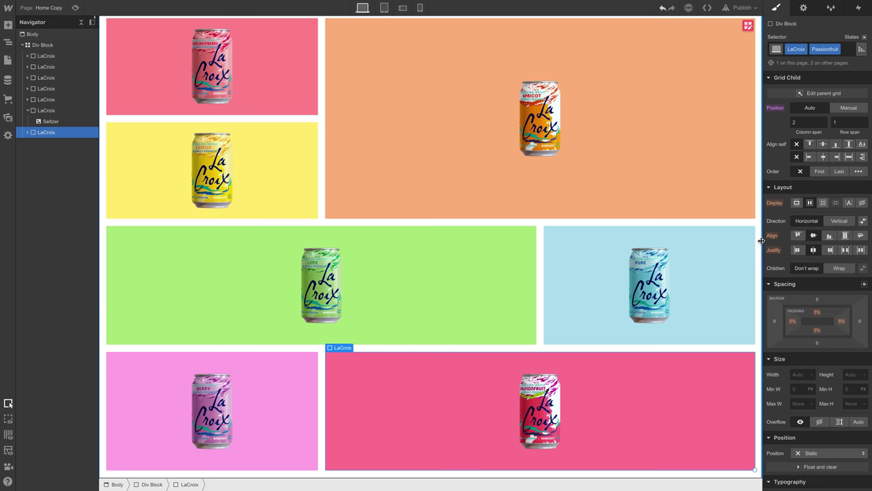
# Narrow the canvas, then preview the grid at Tablet, Phone Landscape and Phone Portrait breakpoints.
pyautogui.moveTo(761, 245)
pyautogui.mouseDown()
pyautogui.moveTo(705, 245)
pyautogui.moveTo(600, 266)
pyautogui.moveTo(759, 259)
pyautogui.moveTo(652, 273)
pyautogui.moveTo(691, 273)
pyautogui.moveTo(758, 253)
pyautogui.mouseUp()
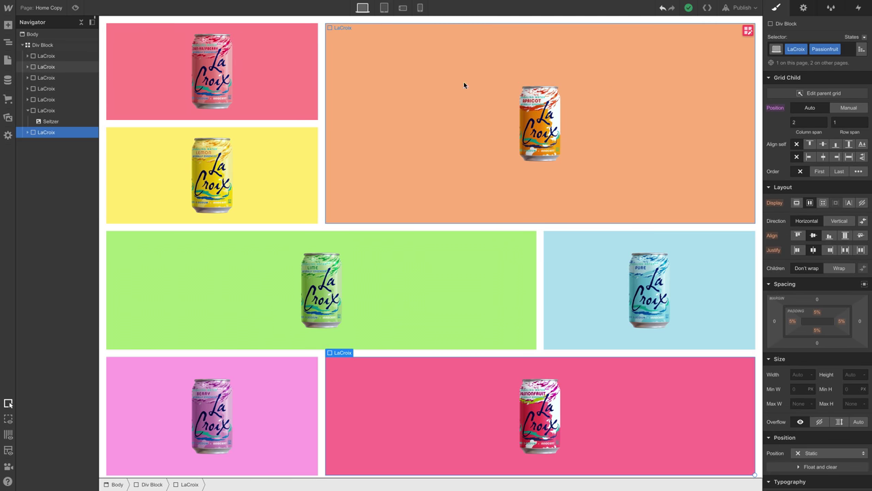
pyautogui.click(385, 8)
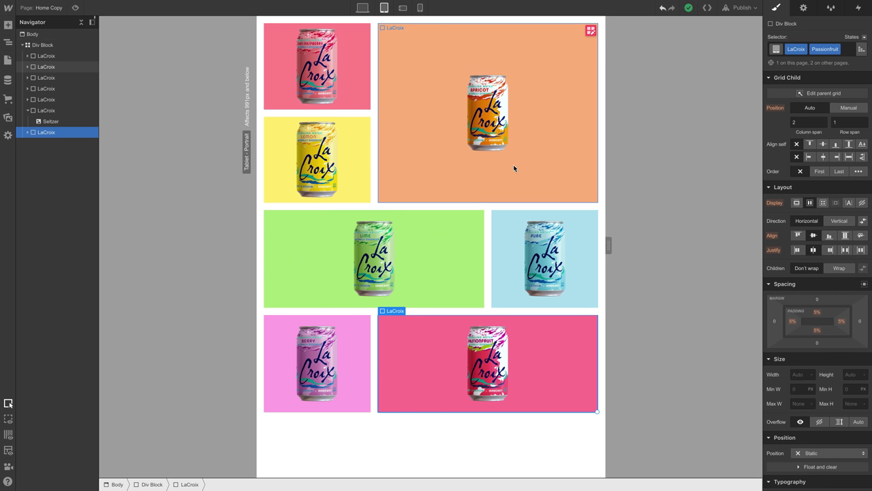
pyautogui.moveTo(605, 246); pyautogui.dragTo(667, 245)
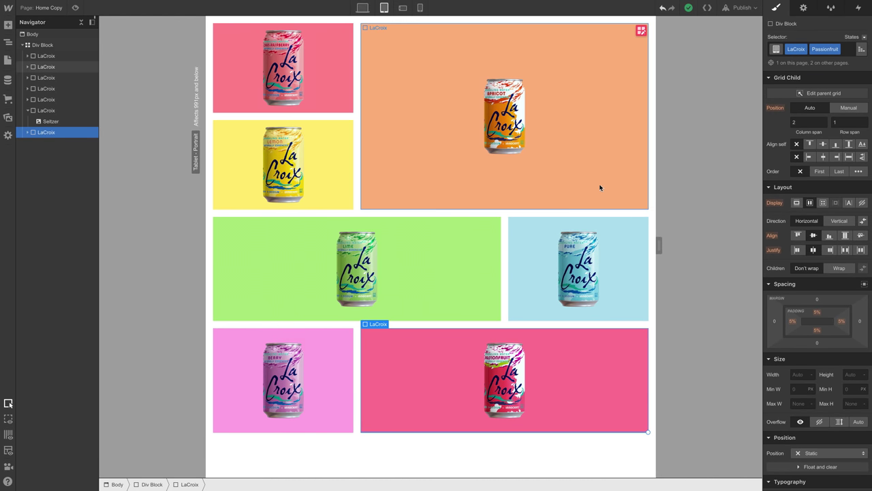
pyautogui.click(403, 9)
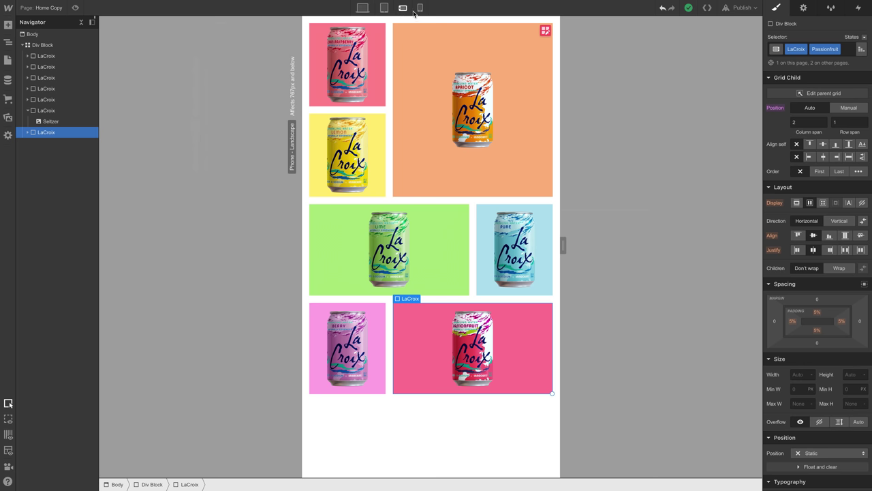
pyautogui.click(421, 8)
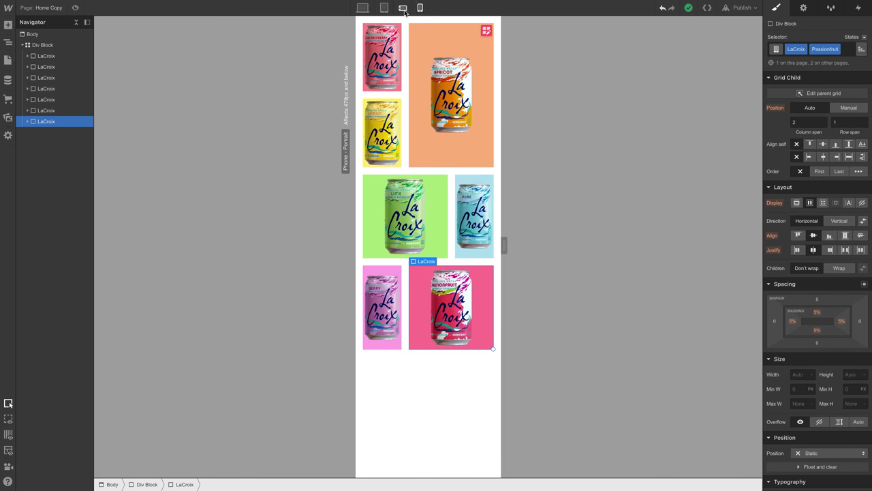
# On Phone Landscape, delete one 1fr column from the parent grid, leaving two columns.
pyautogui.click(404, 8)
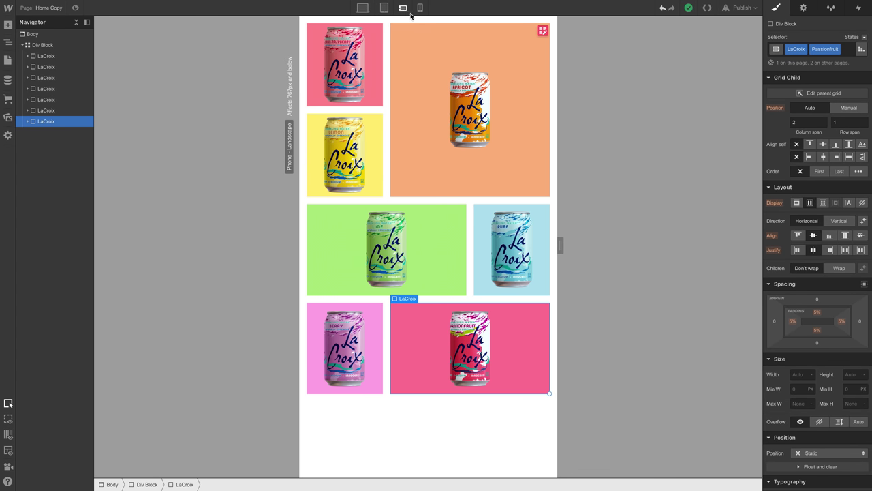
pyautogui.click(828, 93)
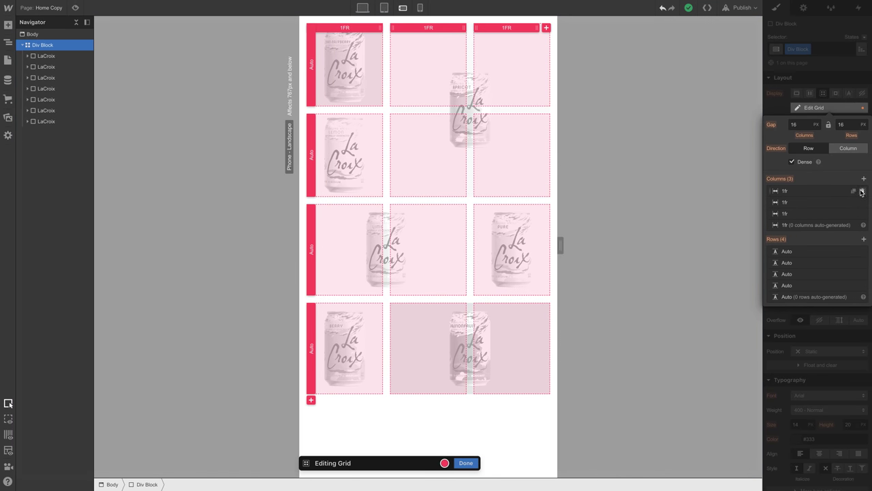
pyautogui.click(862, 192)
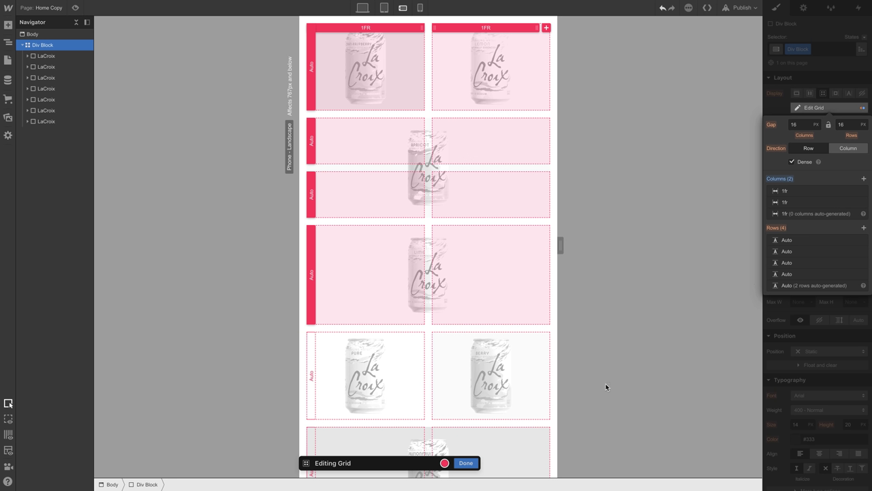
pyautogui.click(473, 463)
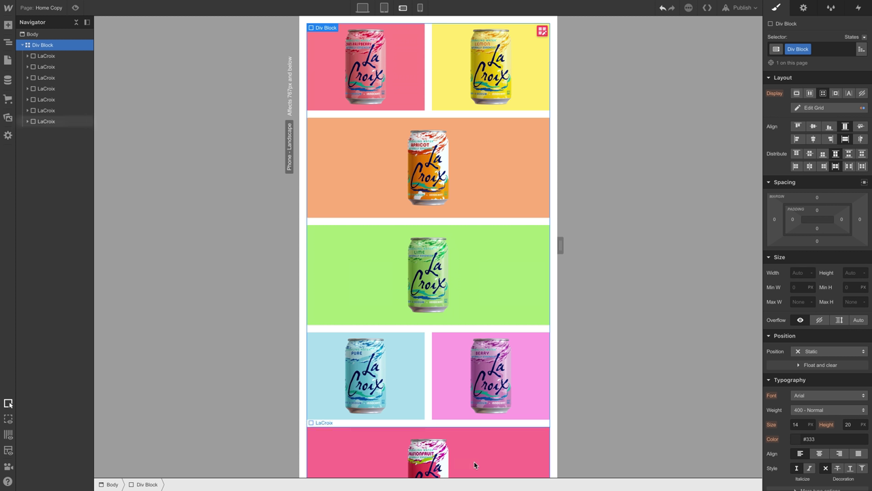
# Shrink Apricot, Lime and Passionfruit to single cells and stretch Cran-Raspberry across both columns.
pyautogui.click(490, 208)
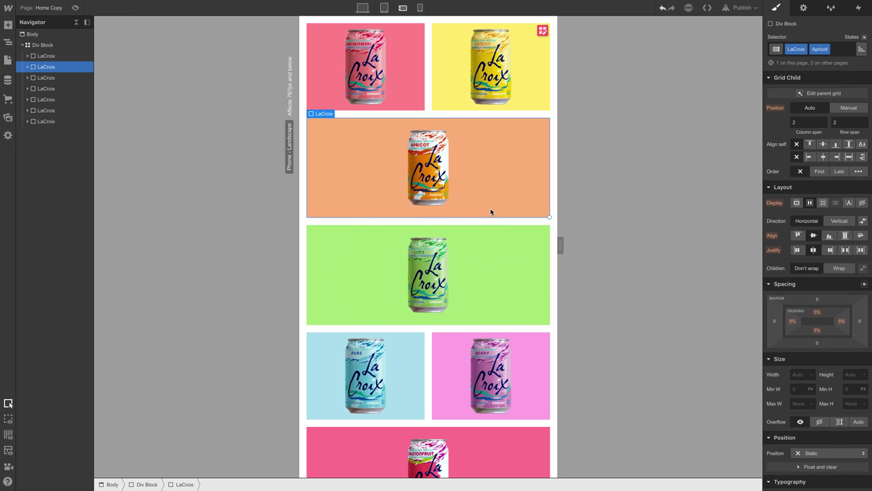
pyautogui.moveTo(549, 217); pyautogui.dragTo(420, 163)
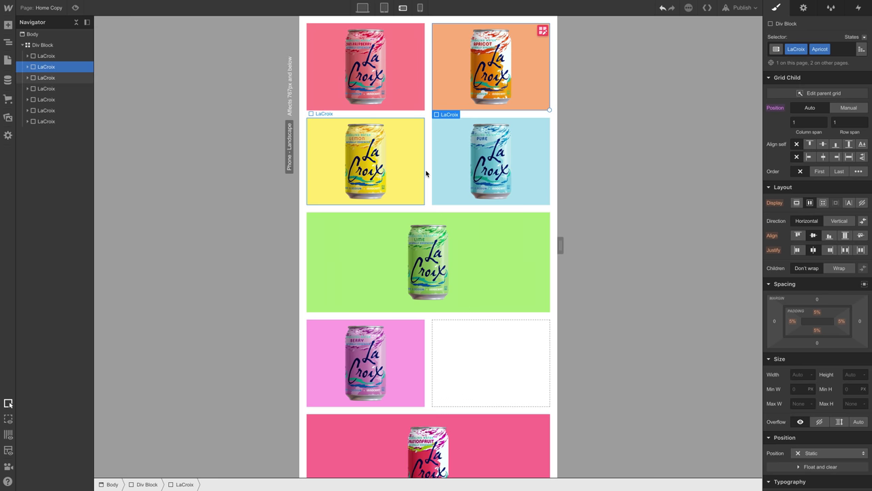
pyautogui.click(505, 271)
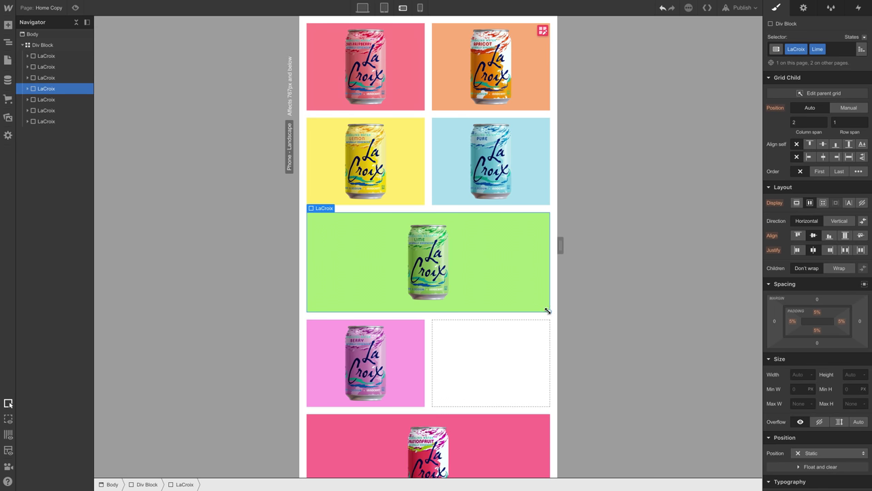
pyautogui.moveTo(547, 311); pyautogui.dragTo(420, 309)
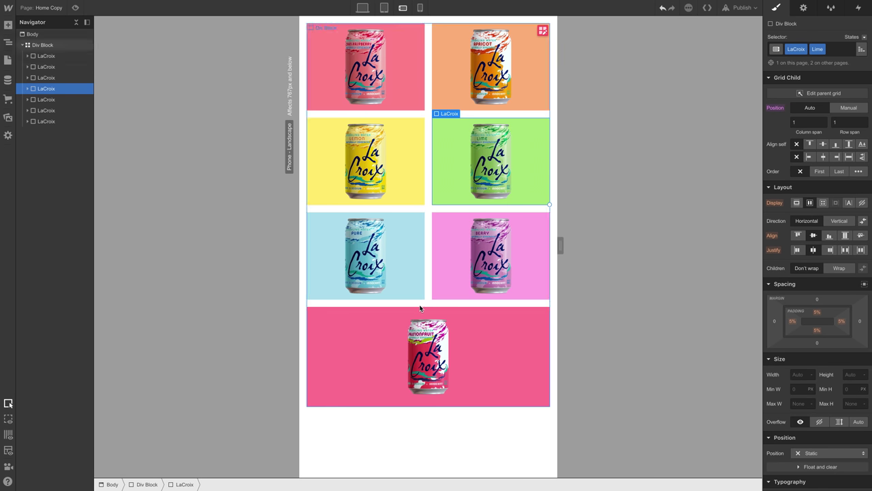
pyautogui.click(470, 360)
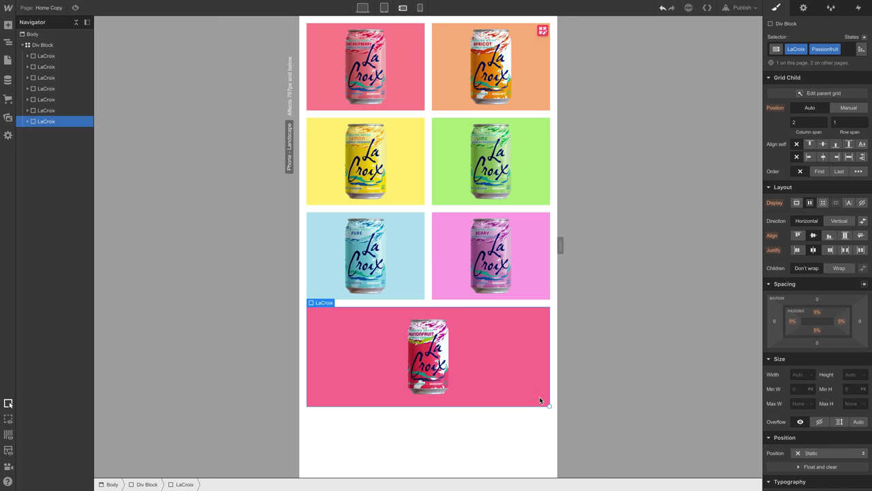
pyautogui.moveTo(547, 404); pyautogui.dragTo(421, 400)
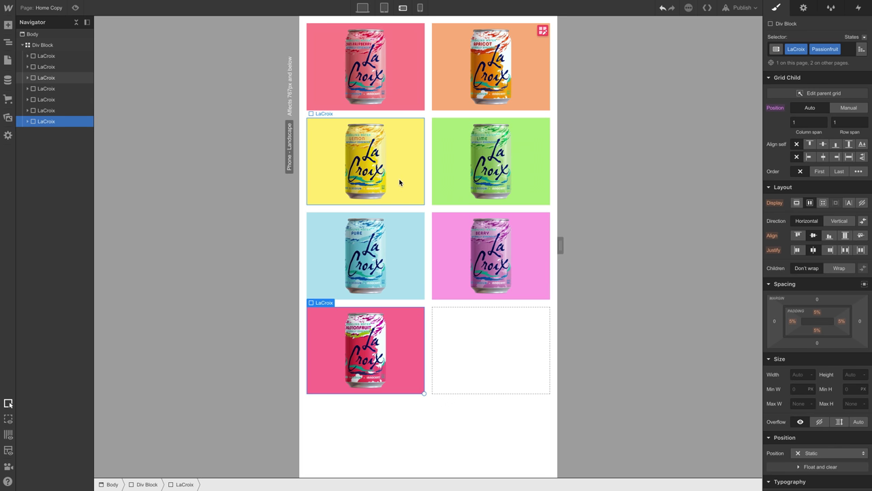
pyautogui.click(401, 109)
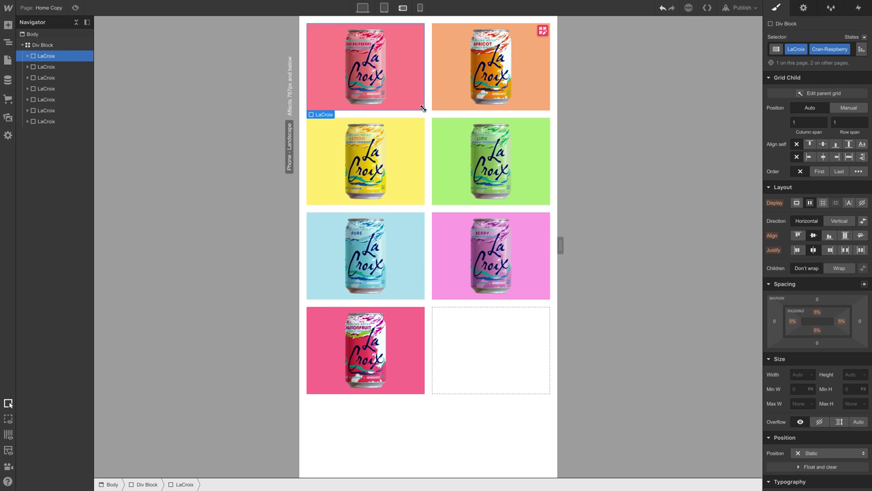
pyautogui.moveTo(422, 108); pyautogui.dragTo(540, 108)
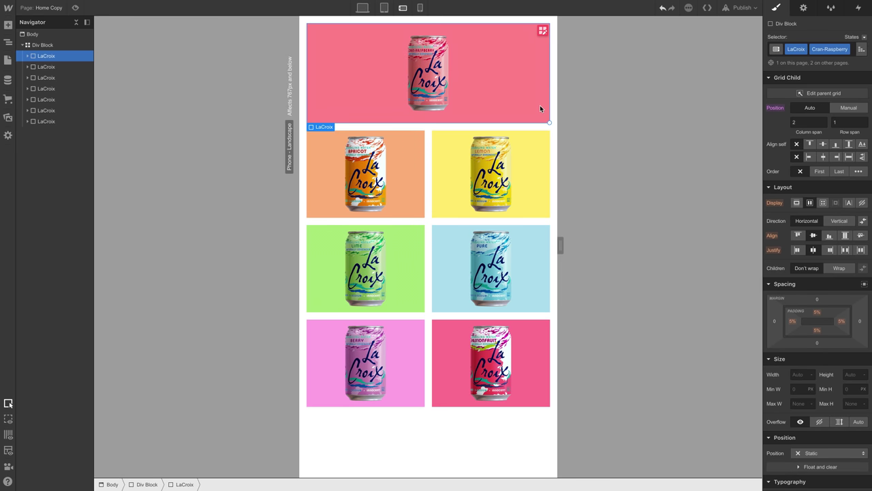
# On Phone Portrait, shrink Cran-Raspberry back to one column and widen Pure to two columns.
pyautogui.click(421, 12)
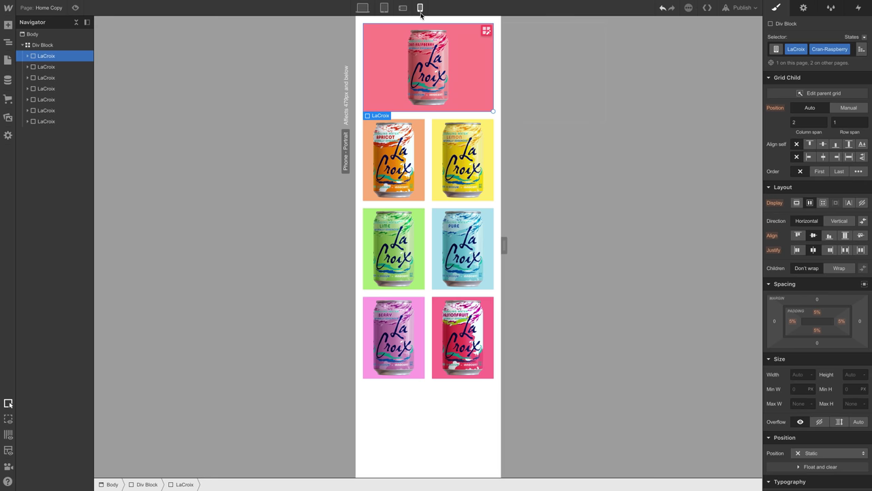
pyautogui.moveTo(491, 109); pyautogui.dragTo(409, 106)
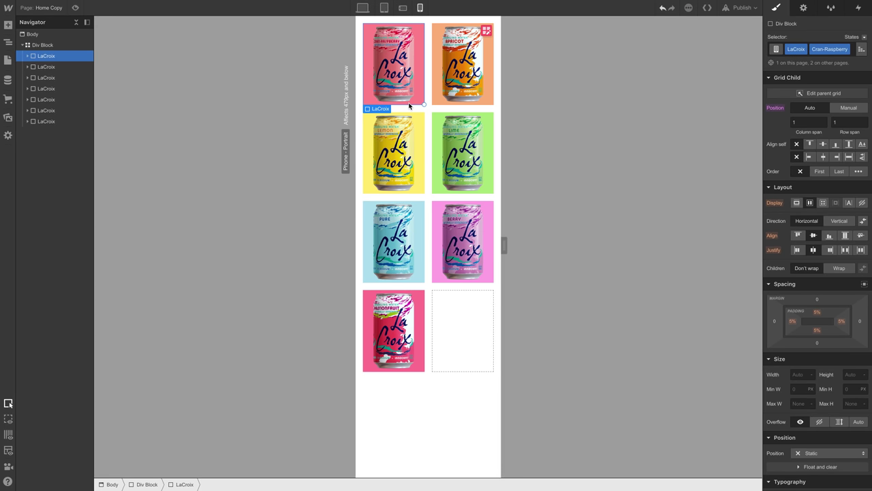
pyautogui.click(418, 209)
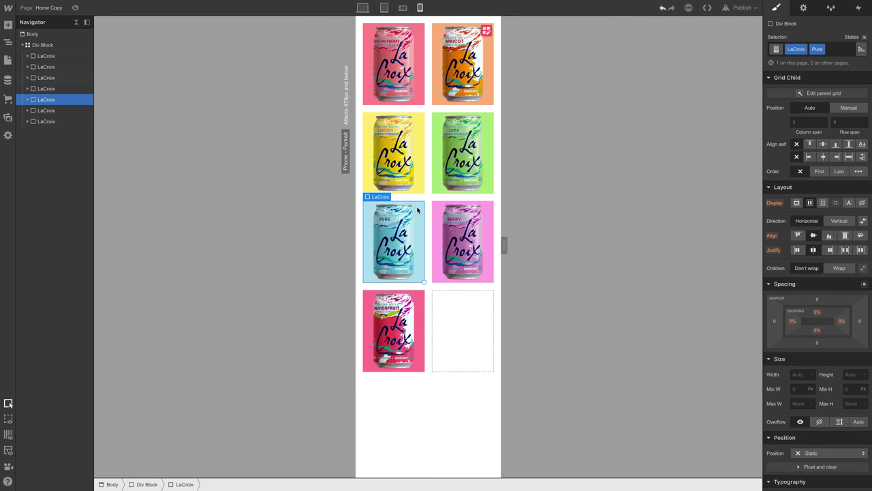
pyautogui.moveTo(424, 282); pyautogui.dragTo(487, 283)
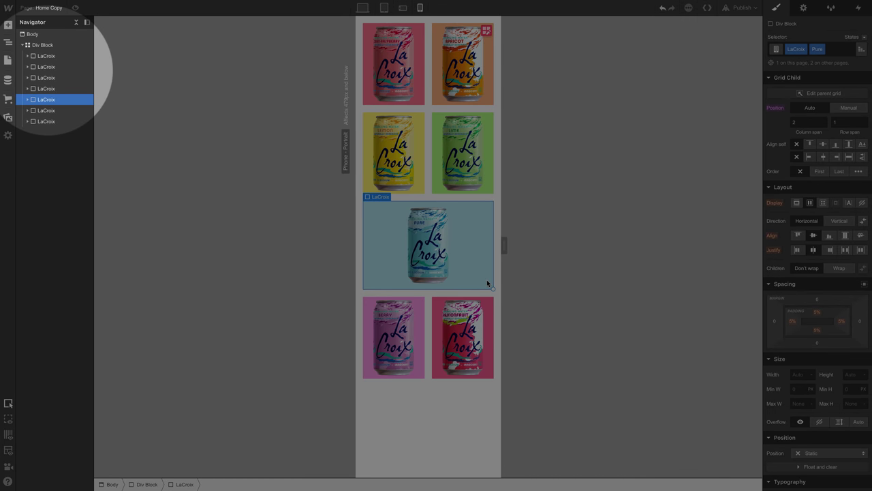
# Drag Pure above Cran-Raspberry, then preview the grid at tablet and desktop widths.
pyautogui.moveTo(486, 278); pyautogui.dragTo(395, 77)
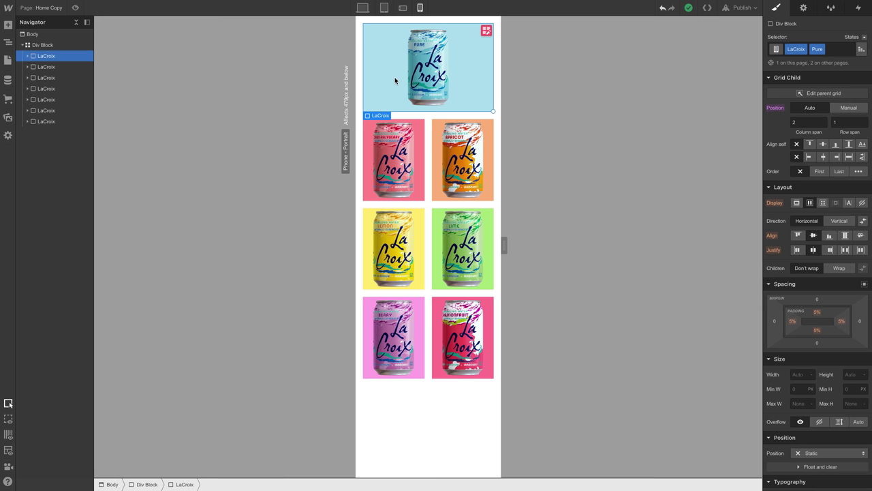
pyautogui.click(384, 9)
pyautogui.click(366, 11)
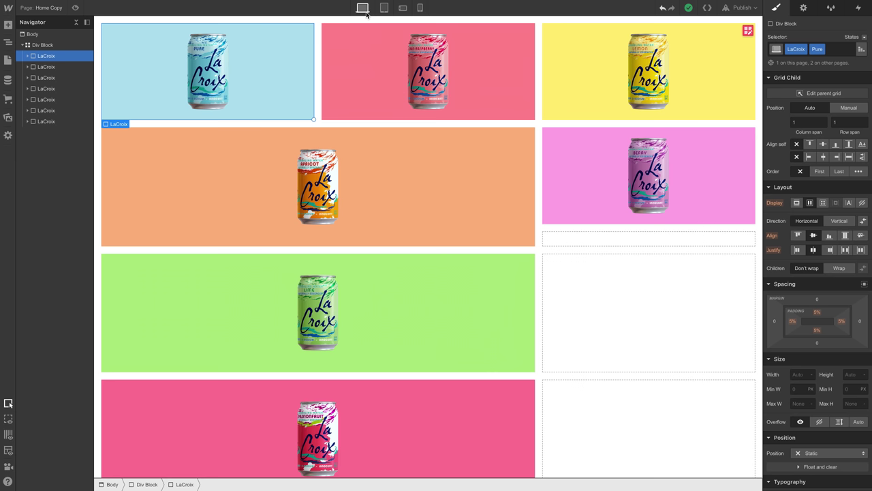
# Undo Pure's reorder on Phone Portrait and manually position Pure in grid row 1.
pyautogui.click(420, 8)
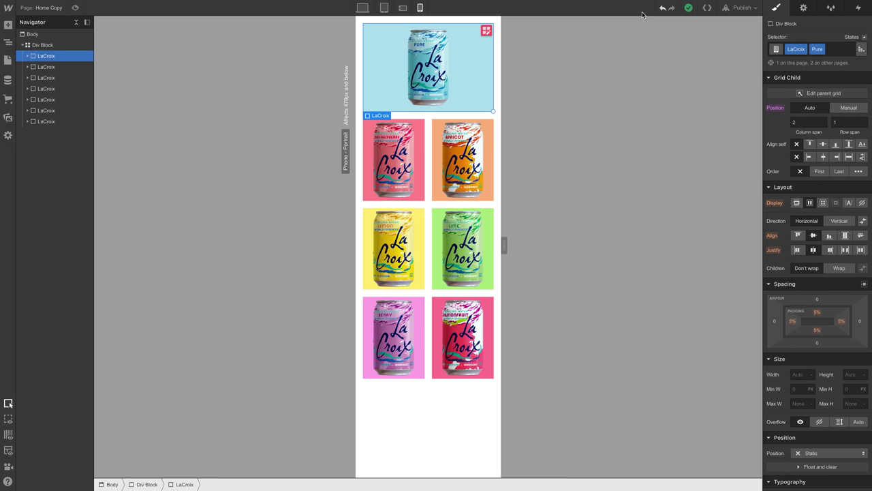
pyautogui.click(664, 9)
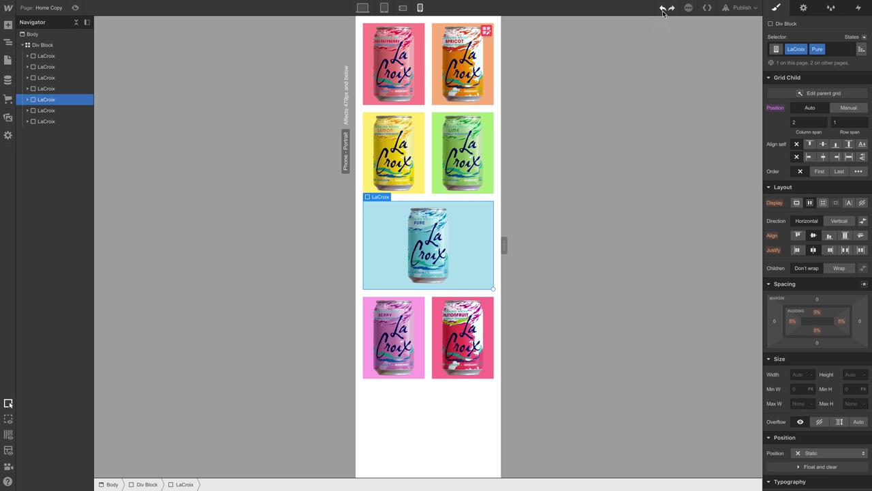
pyautogui.click(833, 112)
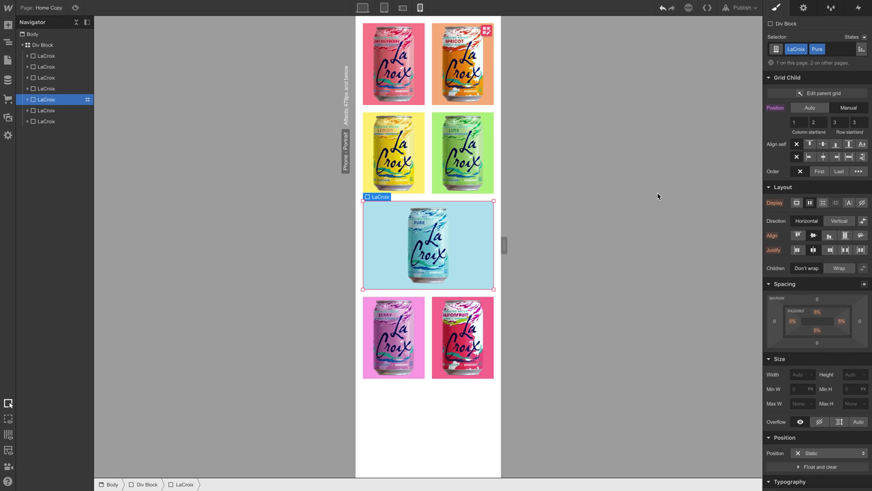
pyautogui.moveTo(480, 231); pyautogui.dragTo(429, 83)
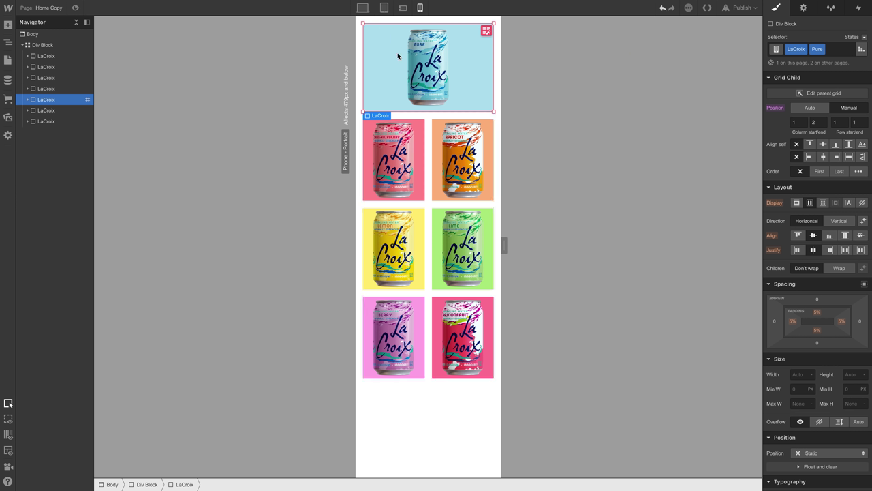
# Set Pure to Manual placement in row 1, then confirm the desktop layout is unchanged.
pyautogui.click(363, 7)
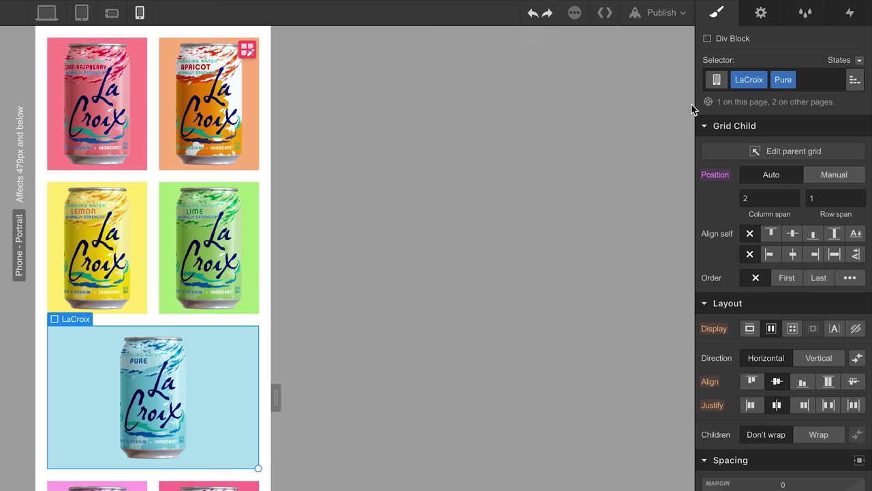
pyautogui.click(809, 180)
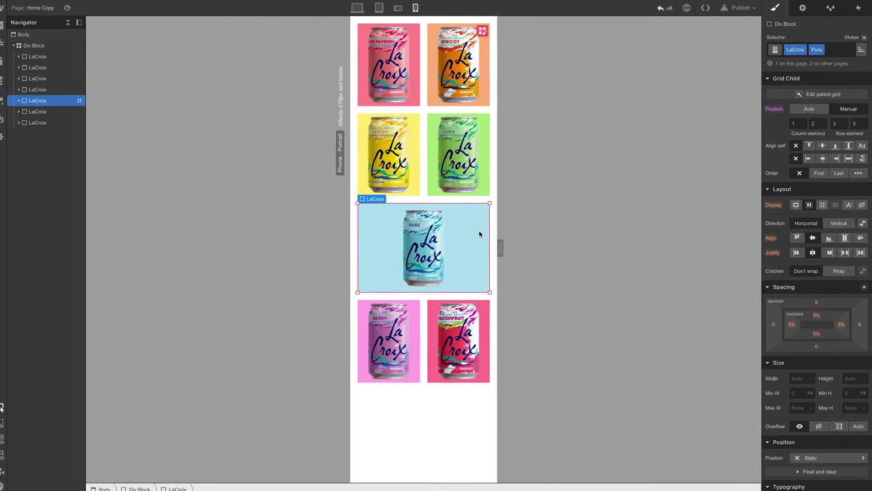
pyautogui.moveTo(480, 234); pyautogui.dragTo(429, 83)
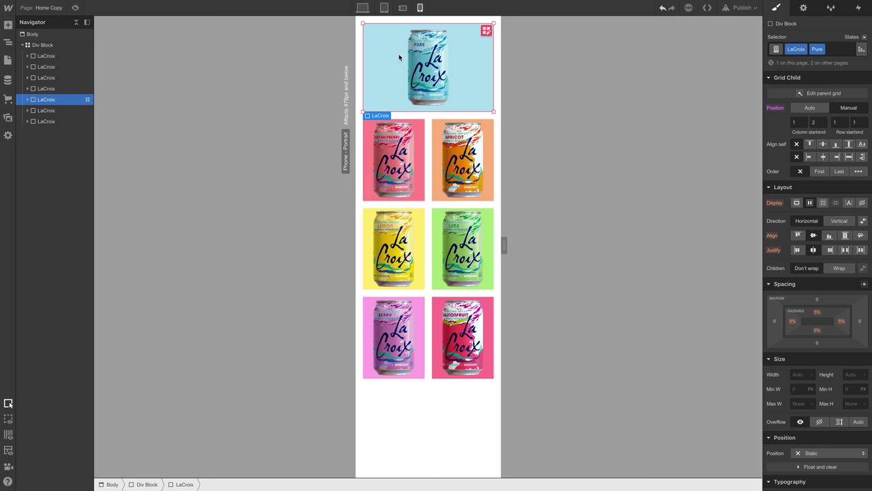
pyautogui.click(363, 8)
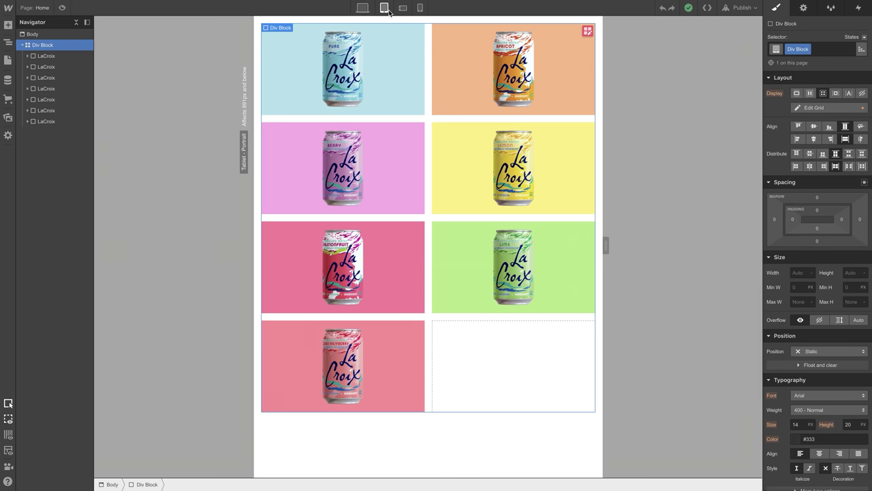
# Preview the Home page flavor grid at a smaller device breakpoint.
pyautogui.click(403, 8)
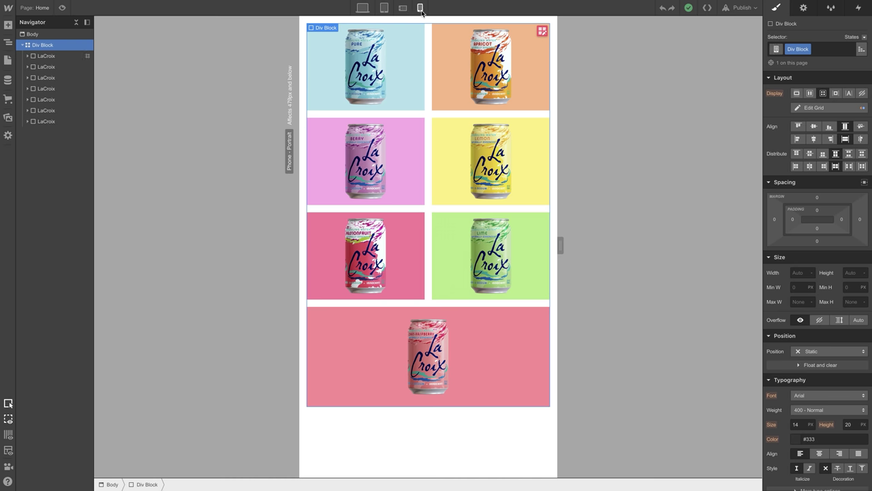